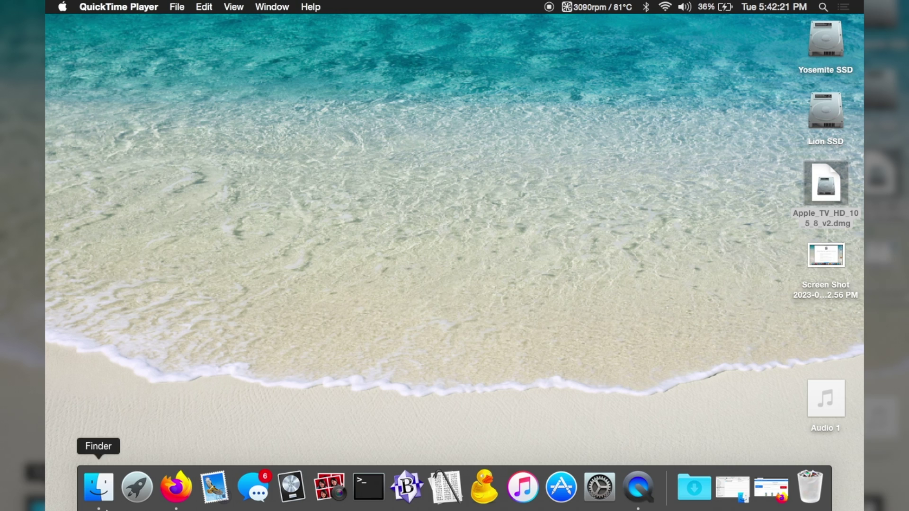
# Restore the Firefox ipsw.me window and scroll the iPhone list down to the iPhone 4 models
pyautogui.click(176, 487)
pyautogui.moveTo(521, 222); pyautogui.dragTo(525, 8)
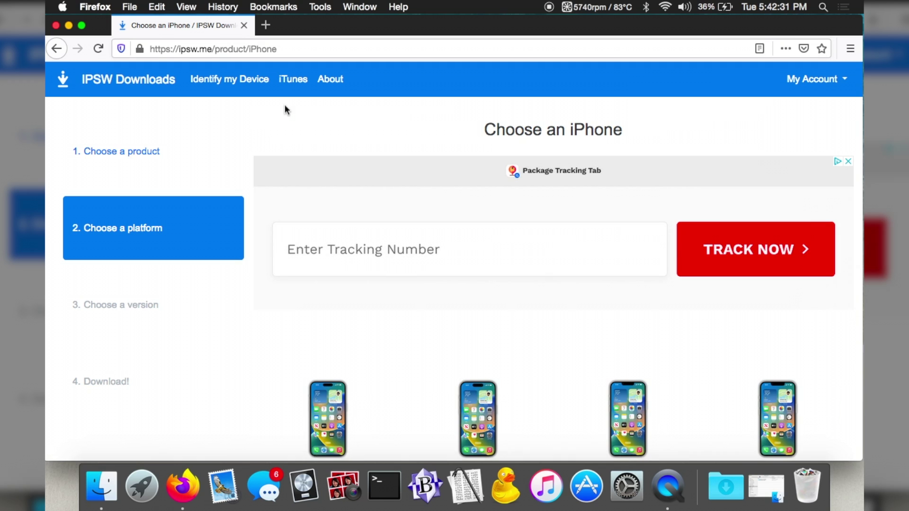
pyautogui.scroll(-15, 334, 193)
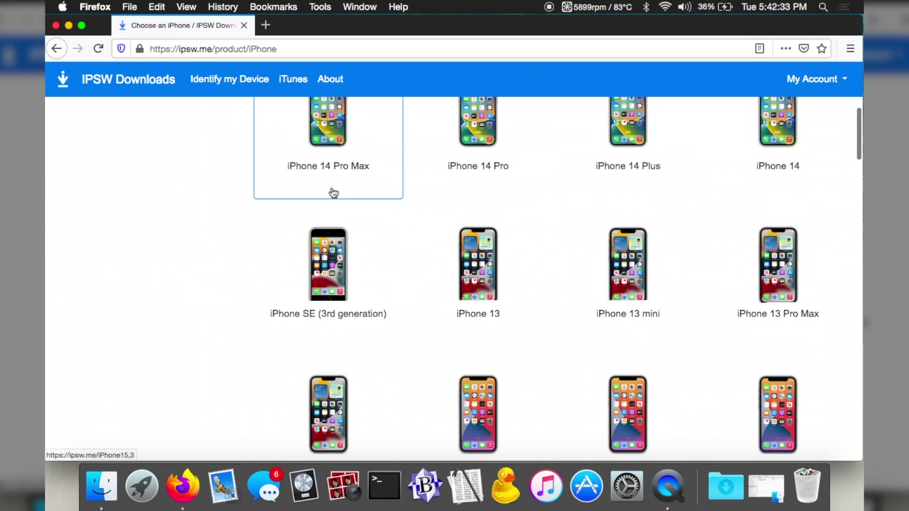
pyautogui.scroll(-15, 334, 193)
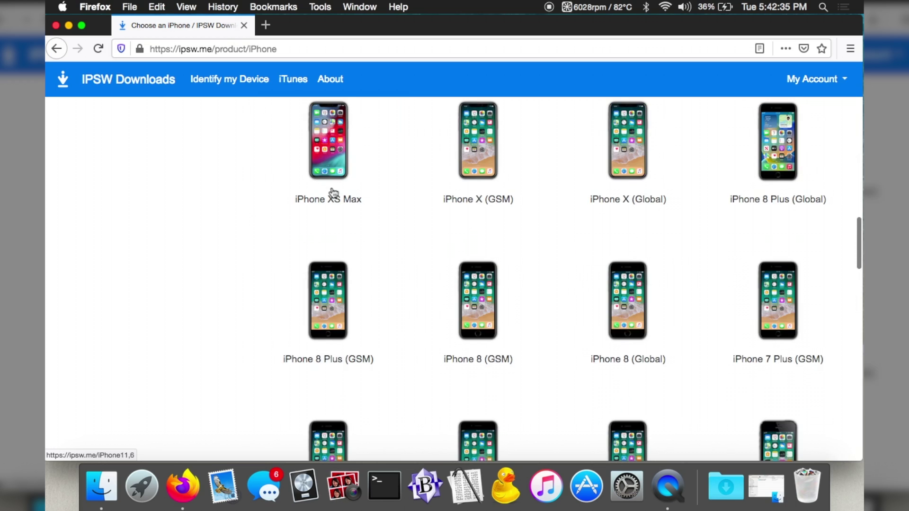
pyautogui.scroll(-8, 334, 192)
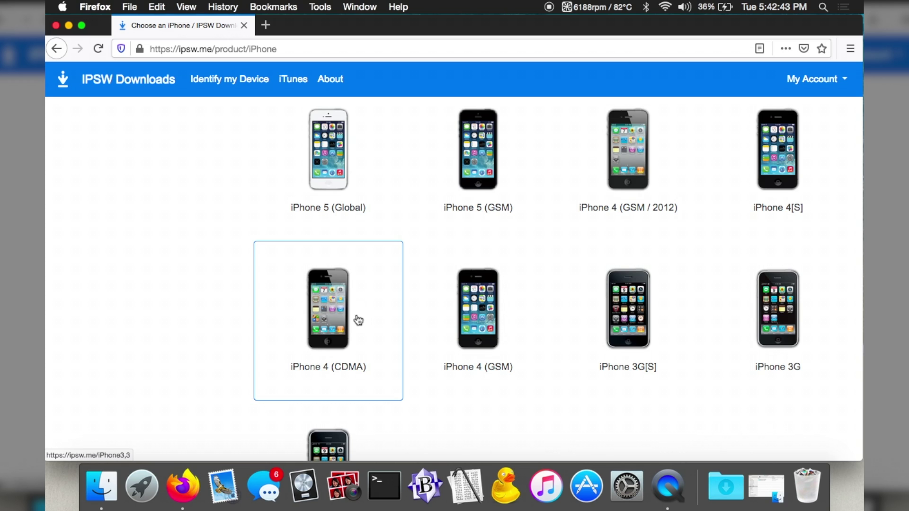
# Open the iPhone 4 (GSM) iPhone3,1 firmware list, scroll to iOS 4.3.5, and minimise Firefox
pyautogui.click(470, 328)
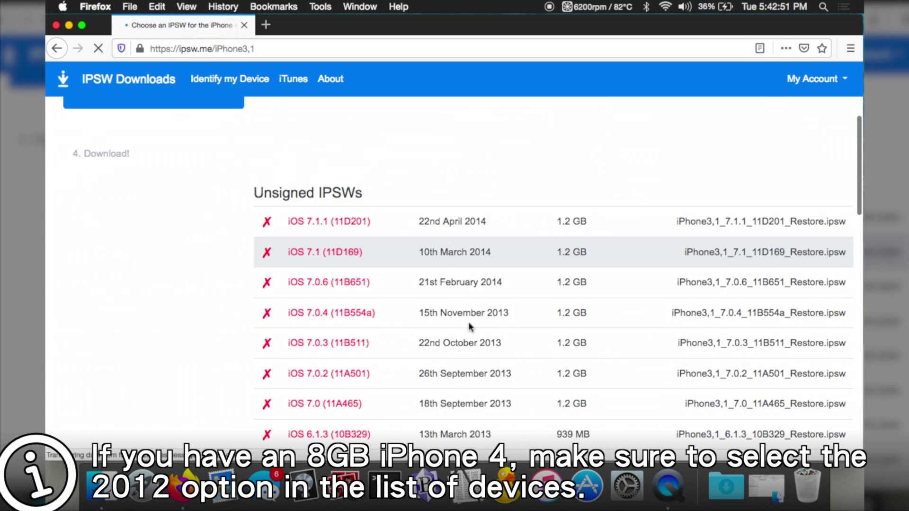
pyautogui.scroll(-10, 470, 326)
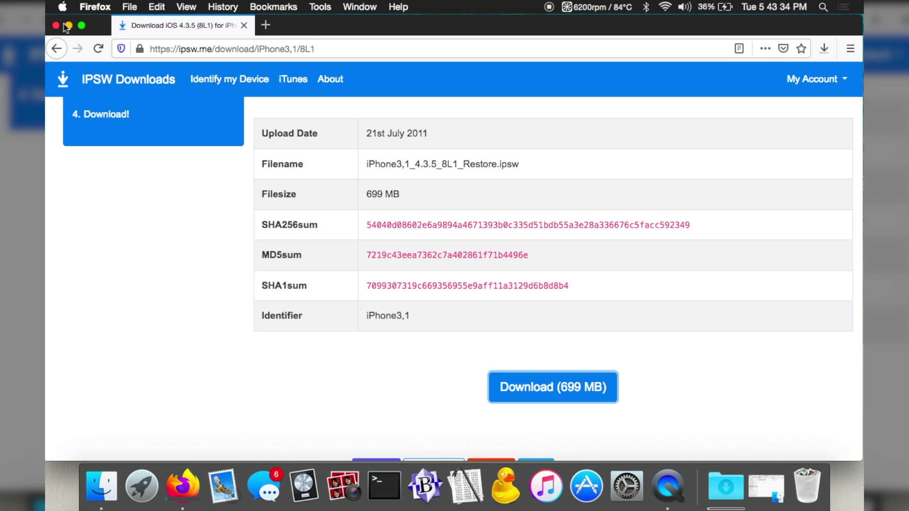
pyautogui.click(69, 25)
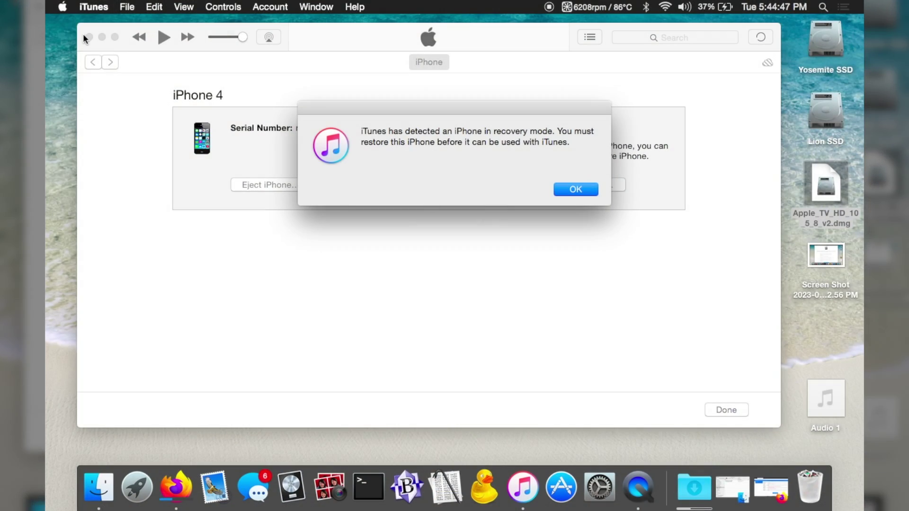
# Dismiss the iTunes recovery-mode alert and quit iTunes
pyautogui.press('Return')
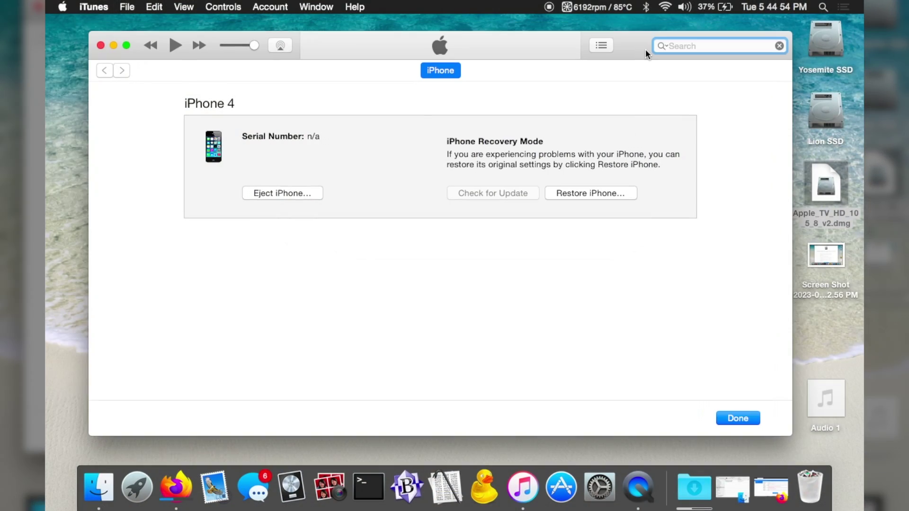
pyautogui.press('super+q')
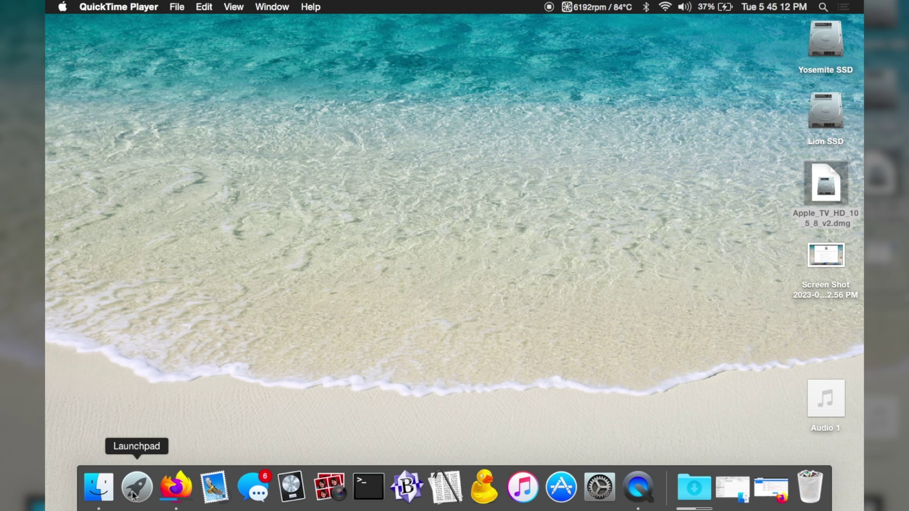
# Move iPhone3,1_4.3.5_8L1_Restore.ipsw from Downloads into the s0meiyoshino-master folder
pyautogui.click(98, 487)
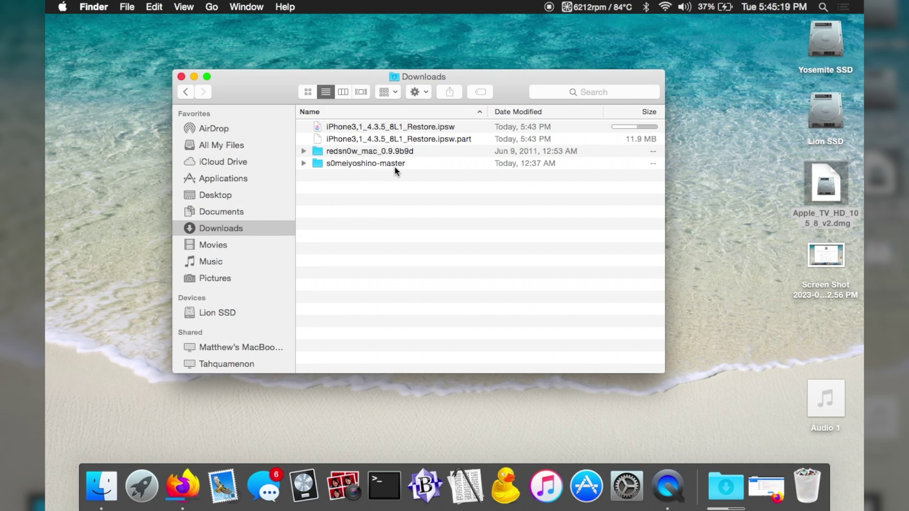
pyautogui.click(394, 164)
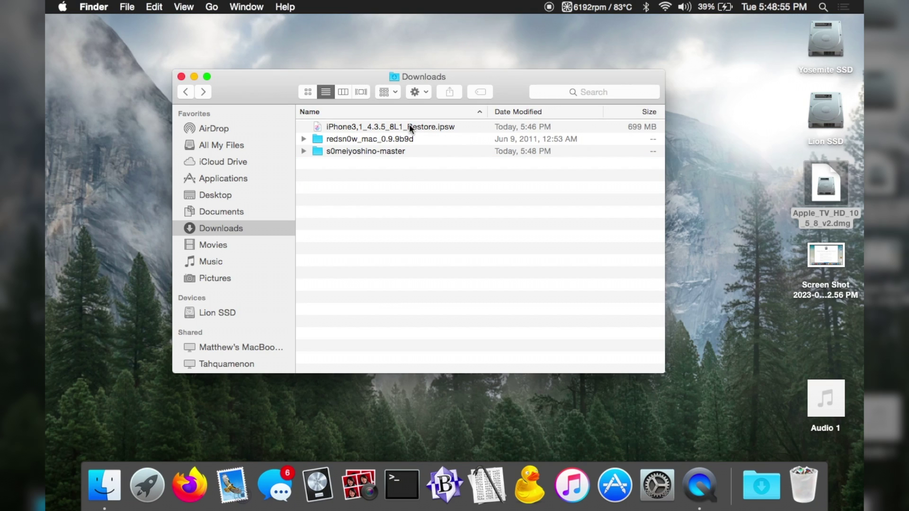
pyautogui.moveTo(409, 127); pyautogui.dragTo(407, 150)
pyautogui.click(394, 138)
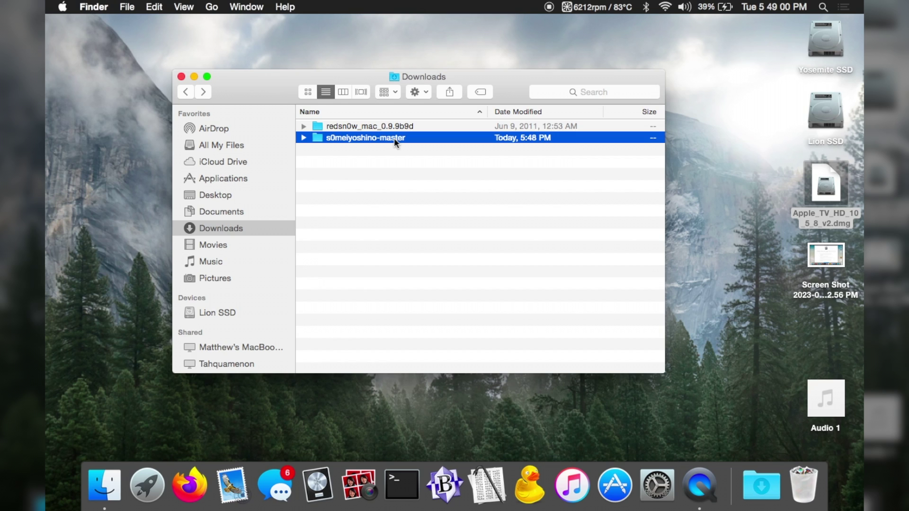
# Open s0meiyoshino-master and find iPhone3,1_4.3.5_8L1_Restore.ipsw among the 5.1.1, 7.0.6 and 7.1.2 IPSWs
pyautogui.doubleClick(394, 138)
pyautogui.scroll(-1, 405, 343)
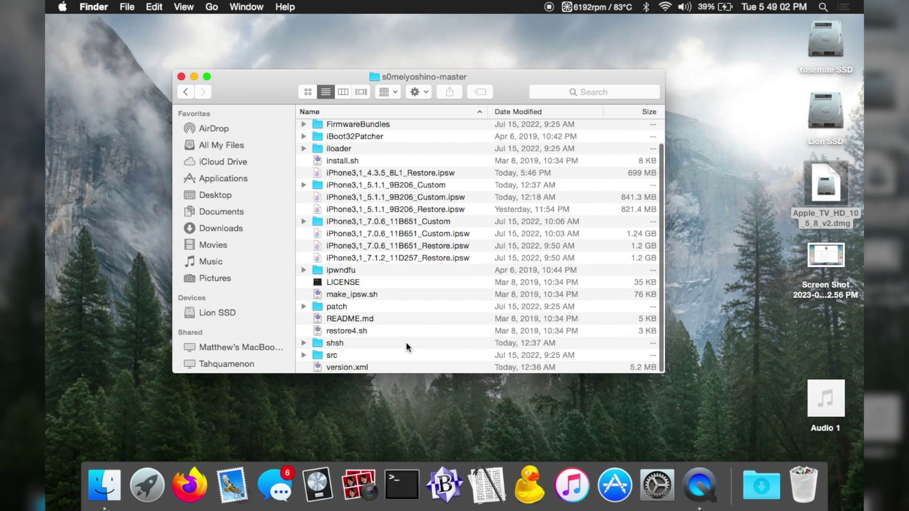
pyautogui.click(352, 257)
pyautogui.click(358, 247)
pyautogui.click(374, 209)
pyautogui.click(382, 197)
pyautogui.click(388, 172)
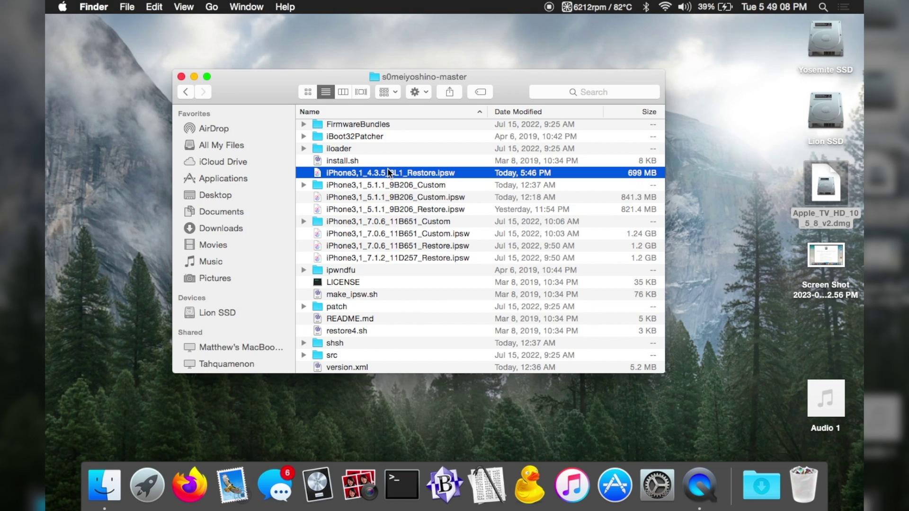
pyautogui.click(388, 259)
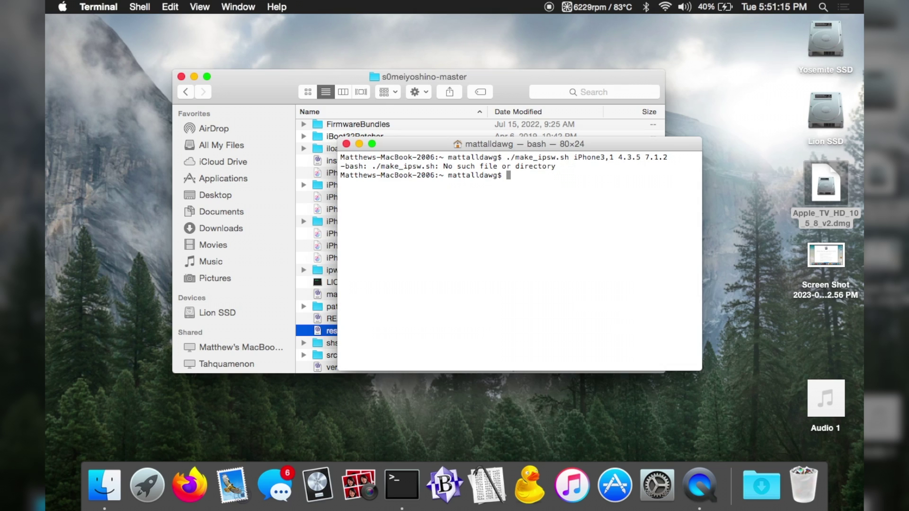
# Change the Terminal directory to s0meiyoshino-master
pyautogui.write('cd')
pyautogui.click(379, 74)
pyautogui.moveTo(379, 74); pyautogui.dragTo(683, 283)
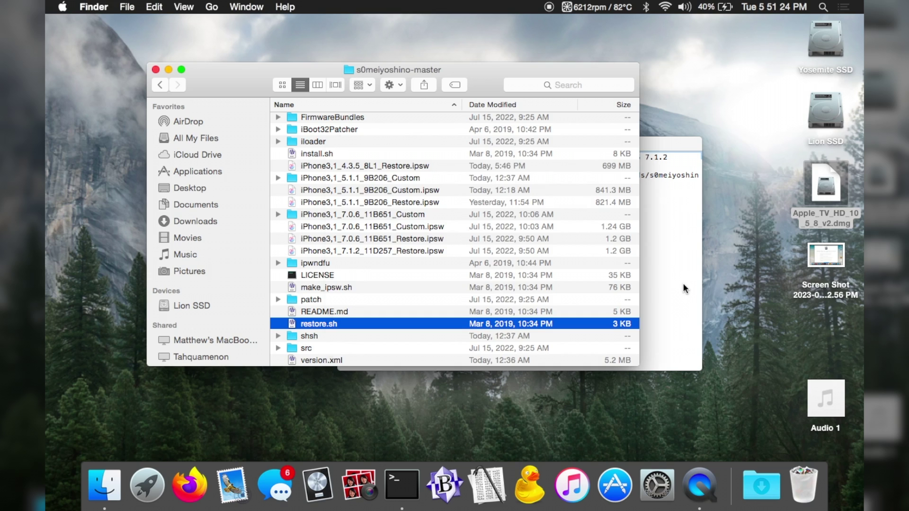
pyautogui.click(683, 286)
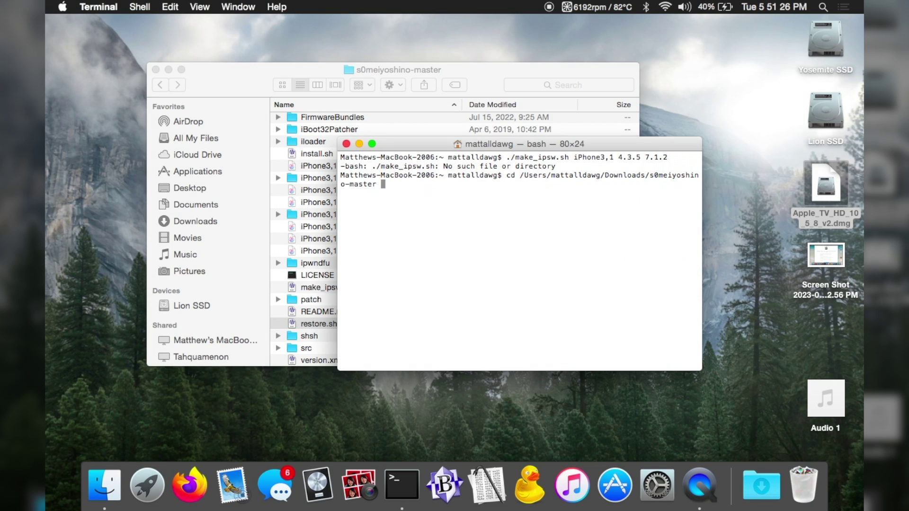
pyautogui.press('Return')
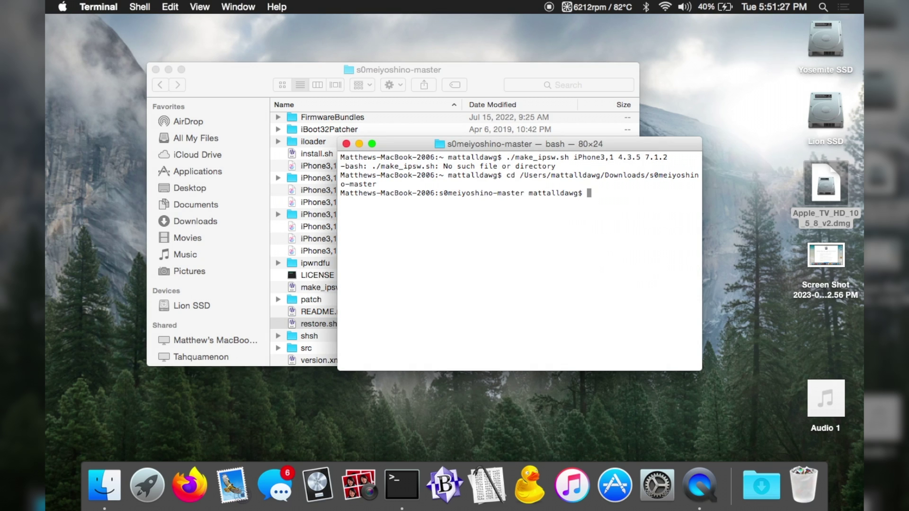
# Run ./make_ipsw.sh iPhone3,1 4.3.5 7.1.2 and wait for it to finish with Done!
pyautogui.write('./make_ipsw.sh iPhone3,1 4.3.5 7.1.2')
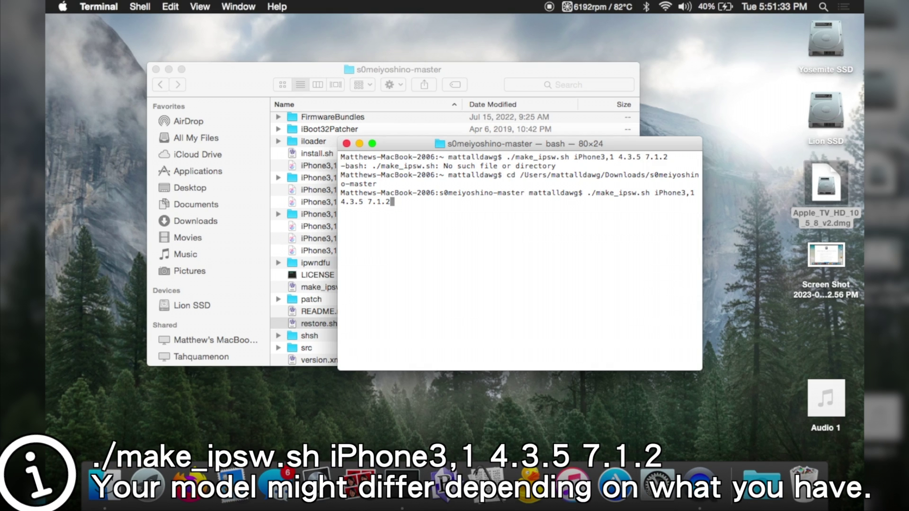
pyautogui.moveTo(587, 193); pyautogui.dragTo(651, 193)
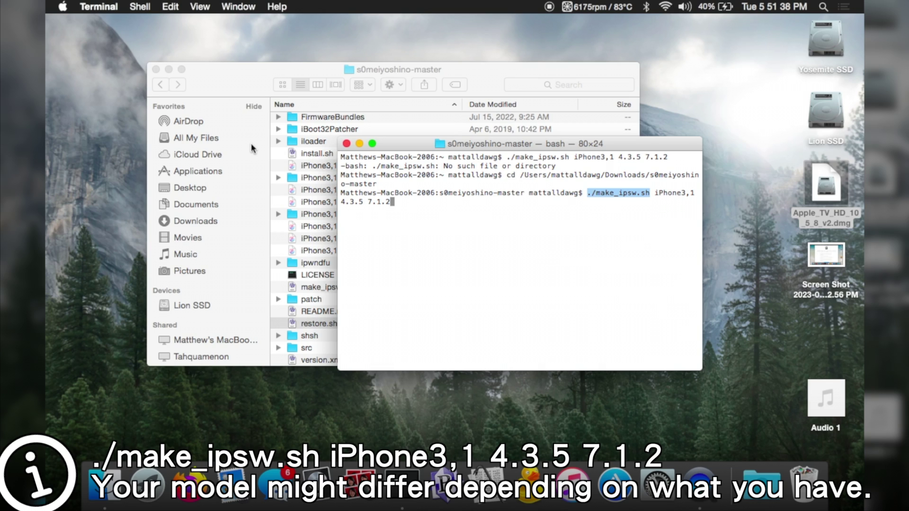
pyautogui.doubleClick(358, 203)
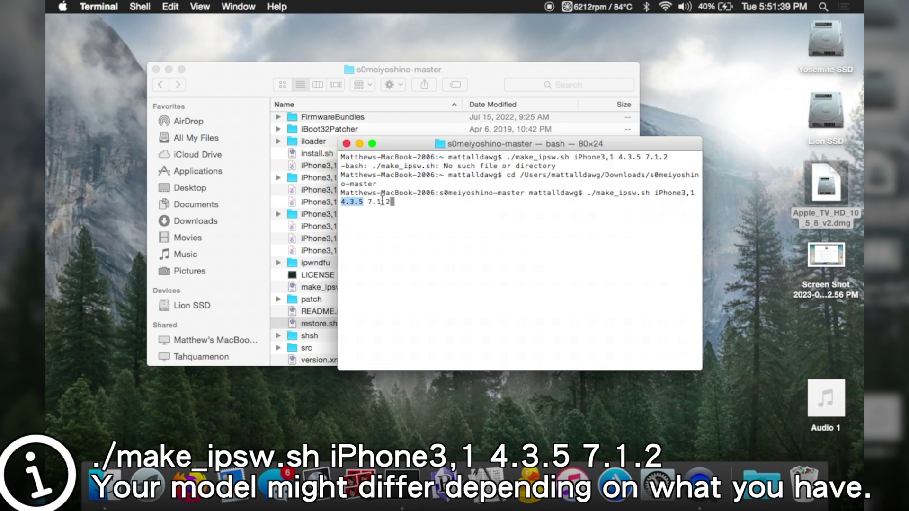
pyautogui.doubleClick(380, 202)
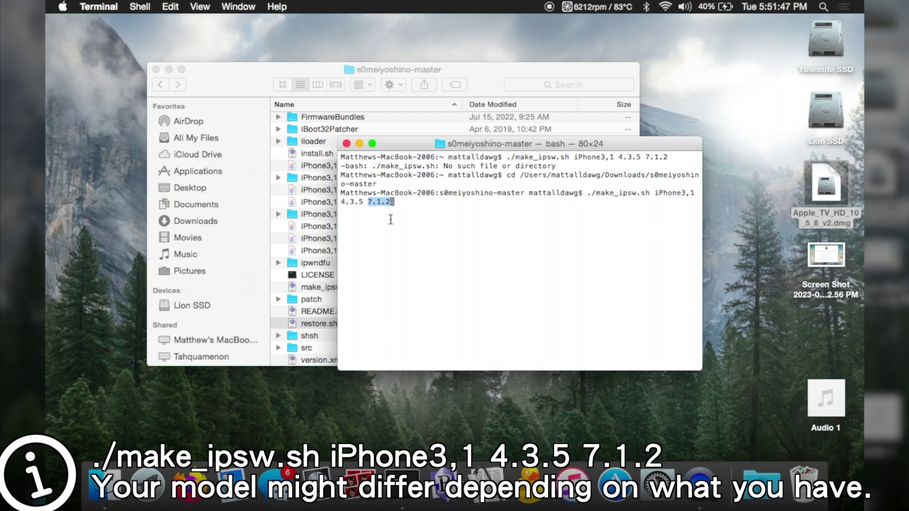
pyautogui.press('Return')
pyautogui.press('Return')
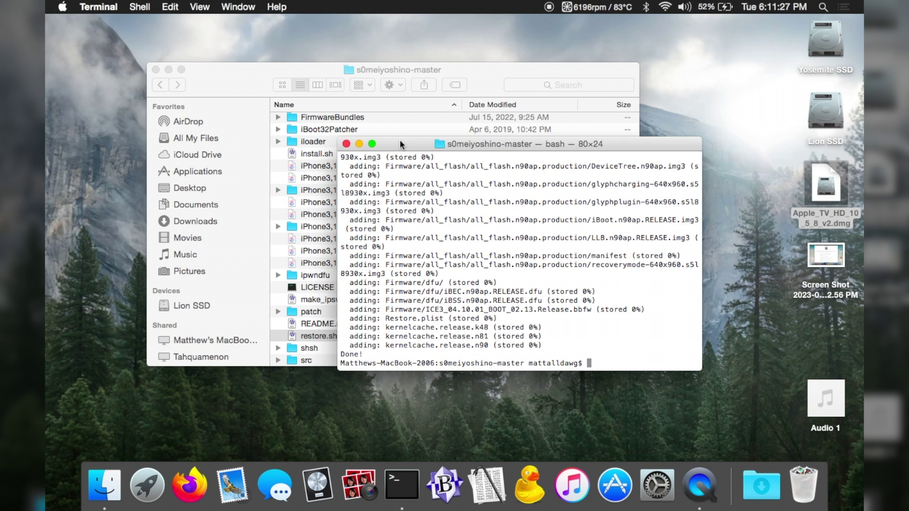
# Confirm iPhone3,1_4.3.5_8L1_Custom.ipsw (710.7 MB) now appears in the Finder file list
pyautogui.moveTo(402, 141); pyautogui.dragTo(538, 286)
pyautogui.click(343, 165)
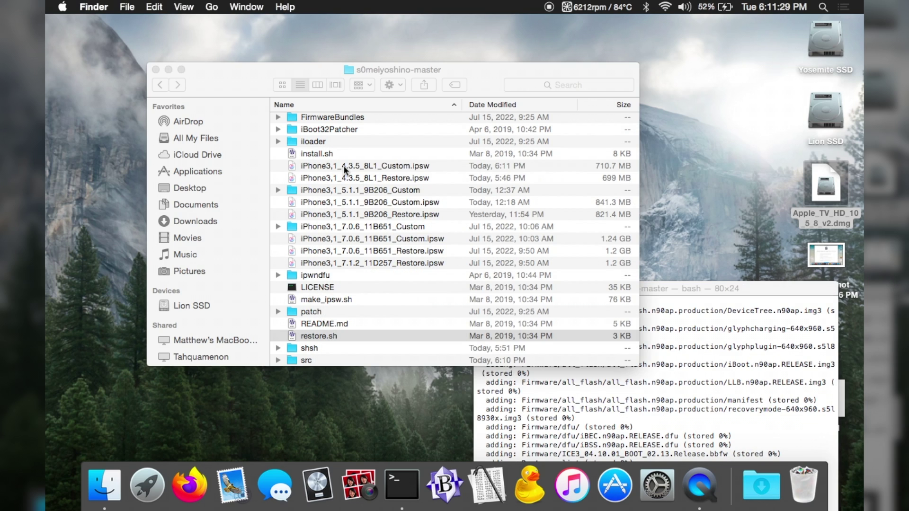
pyautogui.click(343, 166)
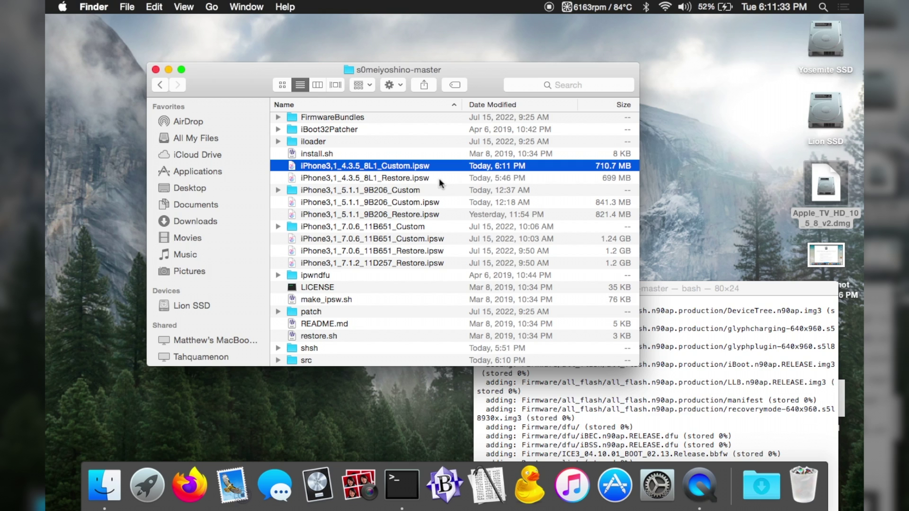
# Replace the recalled build command with ./restore.sh and run it to list iOS versions 1–16
pyautogui.moveTo(683, 283); pyautogui.dragTo(562, 134)
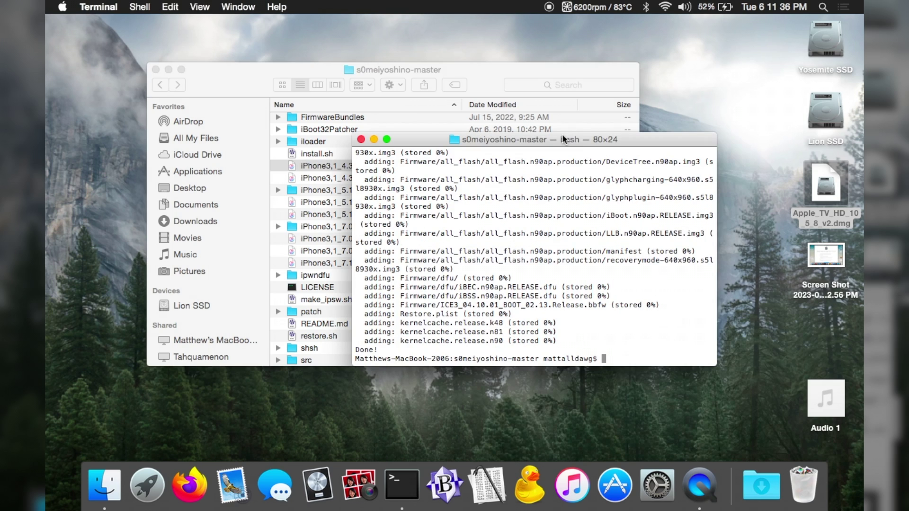
pyautogui.write('./make_ipsw.sh iPhone3,1 4.3.5 7.1.2')
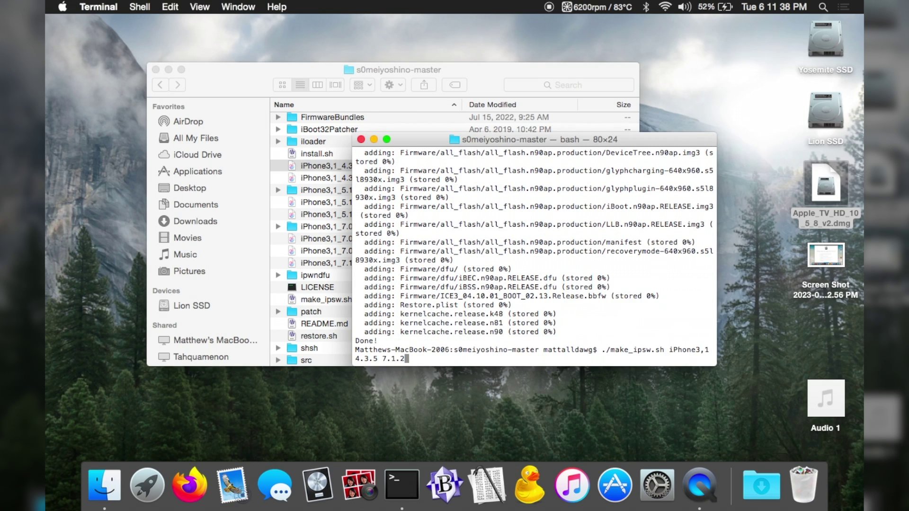
pyautogui.press('BackSpace')
pyautogui.press('BackSpace')
pyautogui.press('BackSpace')
pyautogui.press('BackSpace')
pyautogui.press('BackSpace')
pyautogui.press('BackSpace')
pyautogui.press('BackSpace')
pyautogui.press('BackSpace')
pyautogui.press('BackSpace')
pyautogui.press('BackSpace')
pyautogui.press('BackSpace')
pyautogui.press('BackSpace')
pyautogui.press('BackSpace')
pyautogui.press('BackSpace')
pyautogui.press('BackSpace')
pyautogui.press('BackSpace')
pyautogui.press('BackSpace')
pyautogui.press('BackSpace')
pyautogui.press('BackSpace')
pyautogui.press('BackSpace')
pyautogui.write('restore4.sh')
pyautogui.press('BackSpace')
pyautogui.press('BackSpace')
pyautogui.press('BackSpace')
pyautogui.press('BackSpace')
pyautogui.write('.sh')
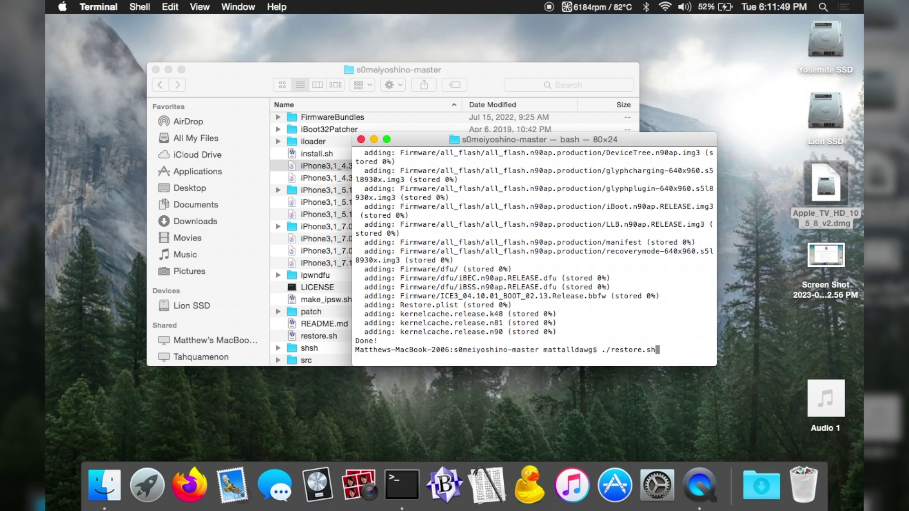
pyautogui.press('Return')
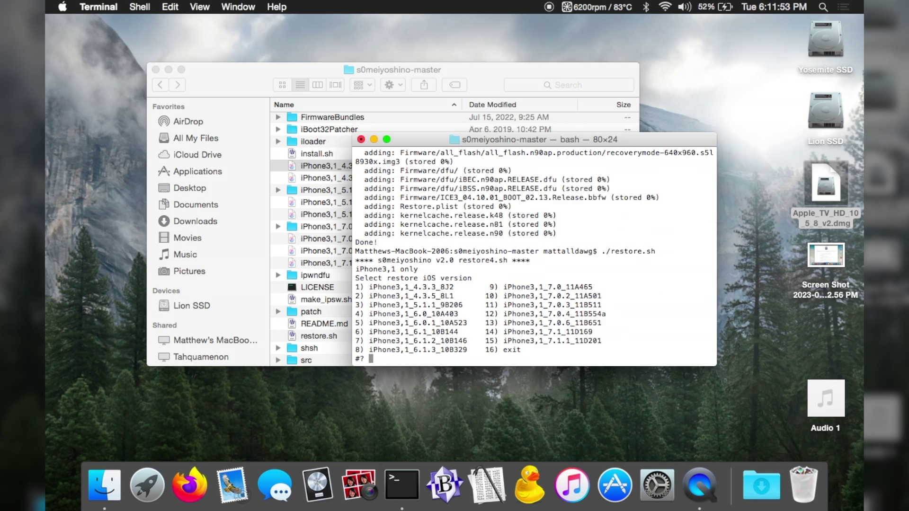
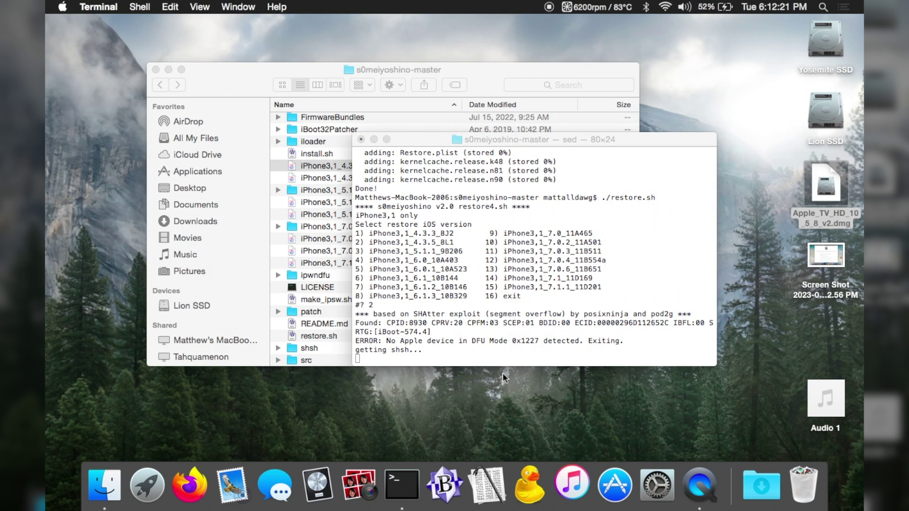
# Launch iTunes from the Dock while restore.sh is stuck fetching SHSH for iPhone3,1 4.3.5
pyautogui.click(572, 484)
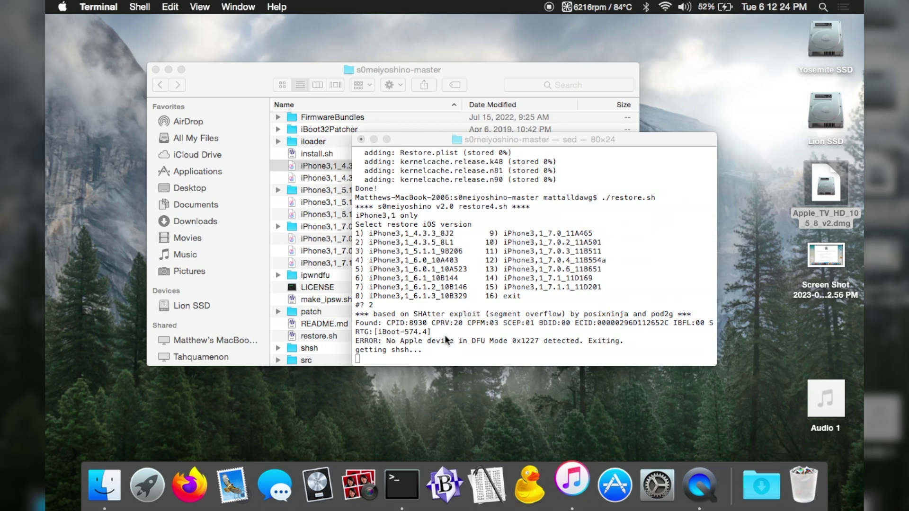